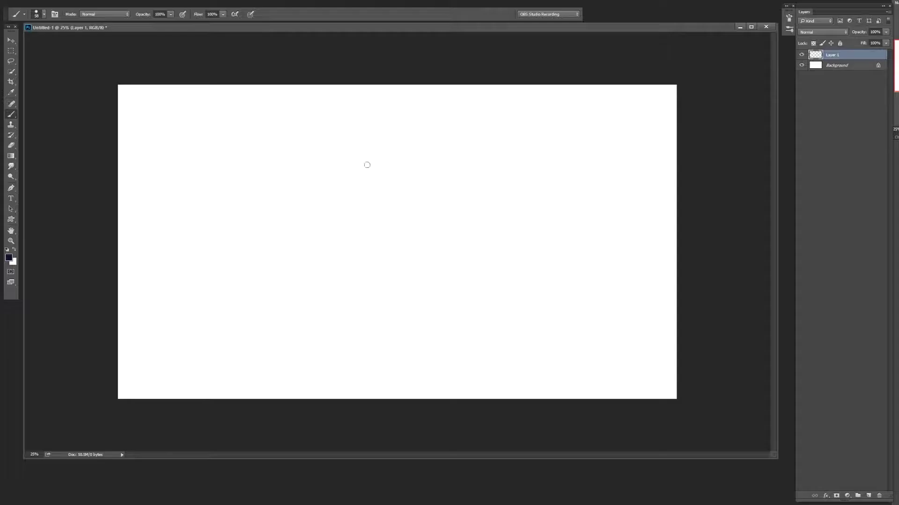
Step: Rough-sketch the seahorse's head, neck, belly, tail curl and fin on Layer 1
{"action": "mouse_move", "coordinate": [367, 164]}
{"action": "left_mouse_down"}
{"action": "mouse_move", "coordinate": [345, 193]}
{"action": "mouse_move", "coordinate": [370, 169]}
{"action": "mouse_move", "coordinate": [356, 274]}
{"action": "left_mouse_up"}
{"action": "key", "text": "e"}
{"action": "key", "text": "b"}
{"action": "left_click_drag", "start_coordinate": [431, 177], "coordinate": [403, 306]}
{"action": "left_click_drag", "start_coordinate": [356, 272], "coordinate": [351, 253]}
{"action": "left_click_drag", "start_coordinate": [318, 290], "coordinate": [379, 321]}
{"action": "left_click_drag", "start_coordinate": [421, 201], "coordinate": [508, 187]}
{"action": "left_click_drag", "start_coordinate": [445, 234], "coordinate": [426, 248]}
{"action": "left_click_drag", "start_coordinate": [405, 192], "coordinate": [375, 274]}
Step: Erase and redraw the tail-curl, chin and neck lines, and reshape the fin oval
{"action": "key", "text": "e"}
{"action": "left_click_drag", "start_coordinate": [323, 285], "coordinate": [342, 299]}
{"action": "key", "text": "b"}
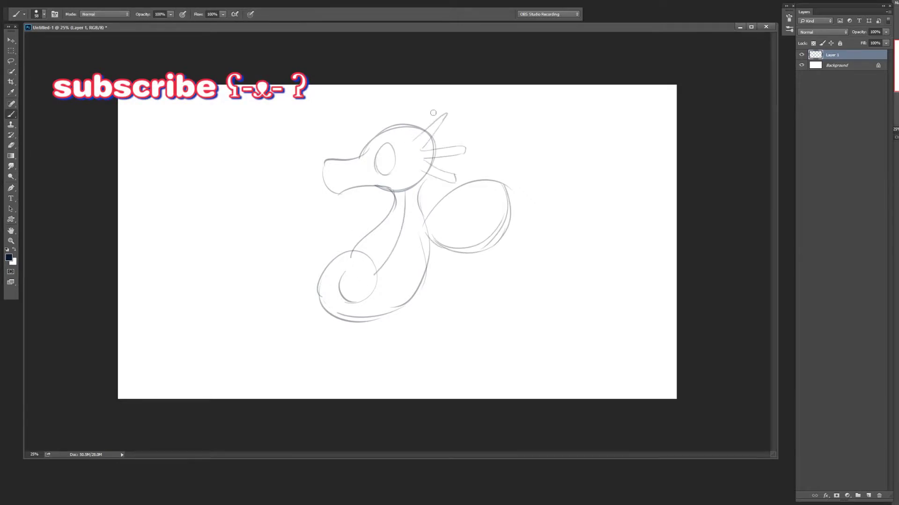
{"action": "key", "text": "e"}
{"action": "mouse_move", "coordinate": [391, 191]}
{"action": "left_mouse_down"}
{"action": "mouse_move", "coordinate": [421, 185]}
{"action": "mouse_move", "coordinate": [421, 195]}
{"action": "left_mouse_up"}
{"action": "key", "text": "b"}
{"action": "left_click_drag", "start_coordinate": [425, 173], "coordinate": [438, 164]}
{"action": "mouse_move", "coordinate": [487, 196]}
{"action": "left_mouse_down"}
{"action": "mouse_move", "coordinate": [463, 248]}
{"action": "mouse_move", "coordinate": [493, 201]}
{"action": "left_mouse_up"}
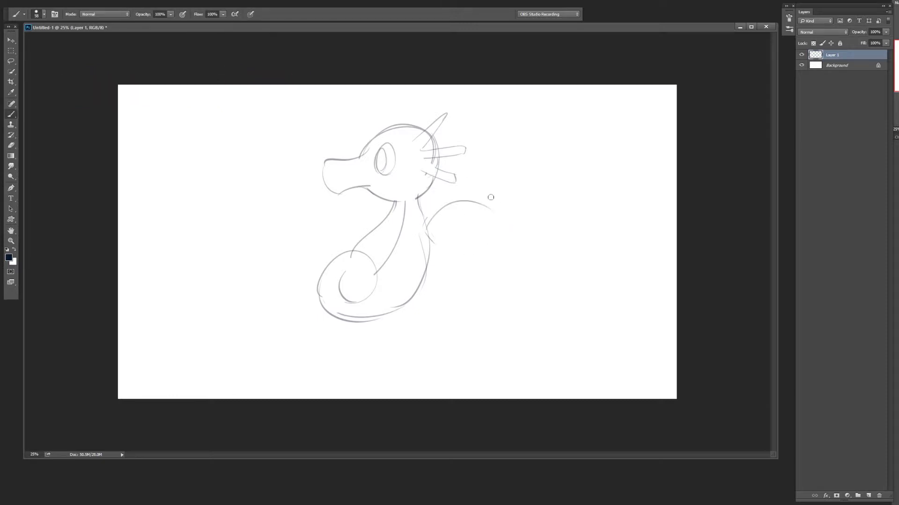
{"action": "left_click_drag", "start_coordinate": [429, 234], "coordinate": [496, 201]}
{"action": "left_click_drag", "start_coordinate": [398, 225], "coordinate": [388, 232]}
Step: Lock and fade the sketch layer, then trace the eye on new Layer 2 with a smaller brush
{"action": "left_click", "coordinate": [886, 32]}
{"action": "left_click_drag", "start_coordinate": [880, 38], "coordinate": [866, 38]}
{"action": "key", "text": "ctrl+shift+alt+n"}
{"action": "key", "text": "bracketleft"}
{"action": "key", "text": "bracketleft"}
{"action": "key", "text": "bracketleft"}
{"action": "left_click_drag", "start_coordinate": [370, 179], "coordinate": [368, 167]}
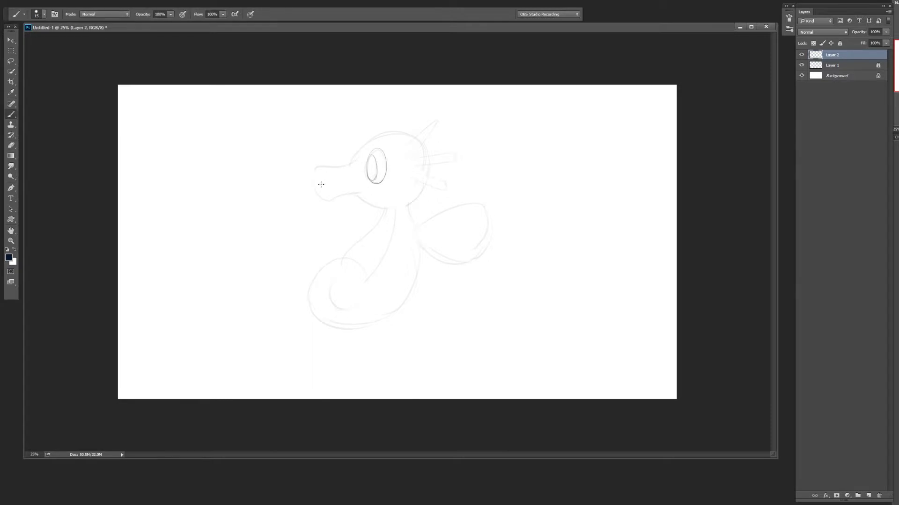
Step: Ink the mouth, nostril, neck curve and lower body outline, erasing the extra left stroke
{"action": "left_click_drag", "start_coordinate": [355, 196], "coordinate": [342, 200]}
{"action": "left_click_drag", "start_coordinate": [326, 188], "coordinate": [326, 196]}
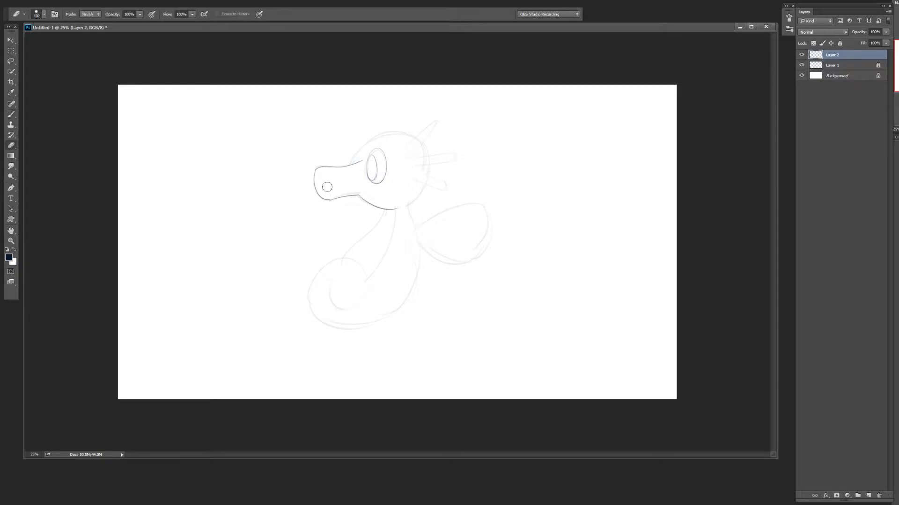
{"action": "left_click_drag", "start_coordinate": [385, 209], "coordinate": [339, 270]}
{"action": "left_click_drag", "start_coordinate": [387, 319], "coordinate": [313, 280]}
{"action": "left_click_drag", "start_coordinate": [421, 244], "coordinate": [424, 290]}
{"action": "key", "text": "e"}
{"action": "key", "text": "b"}
{"action": "mouse_move", "coordinate": [313, 281]}
{"action": "left_mouse_down"}
{"action": "mouse_move", "coordinate": [317, 306]}
{"action": "mouse_move", "coordinate": [359, 306]}
{"action": "left_mouse_up"}
Step: On new Layer 3, ink the belly line and a whisker on the right of the head
{"action": "key", "text": "ctrl+shift+alt+n"}
{"action": "left_click_drag", "start_coordinate": [392, 212], "coordinate": [363, 272]}
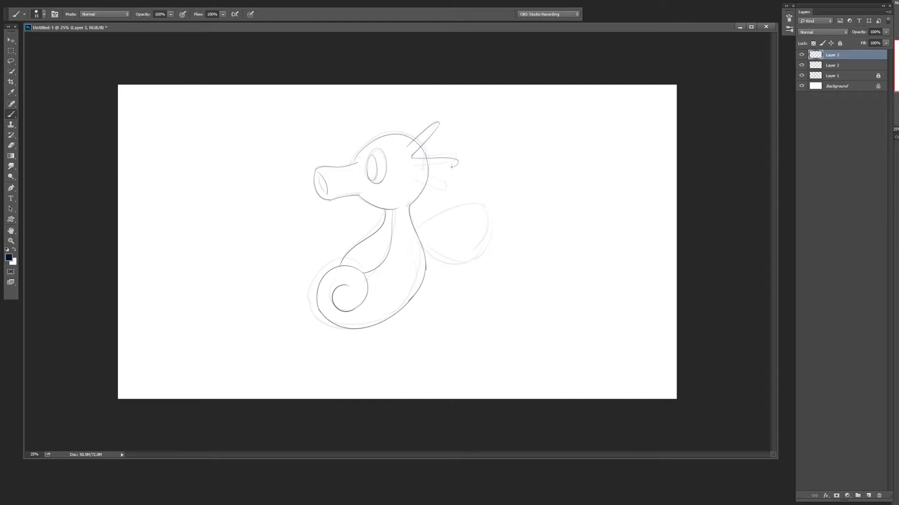
{"action": "left_click_drag", "start_coordinate": [419, 175], "coordinate": [450, 188]}
{"action": "key", "text": "e"}
{"action": "key", "text": "b"}
{"action": "key", "text": "e"}
{"action": "key", "text": "alt+bracketleft"}
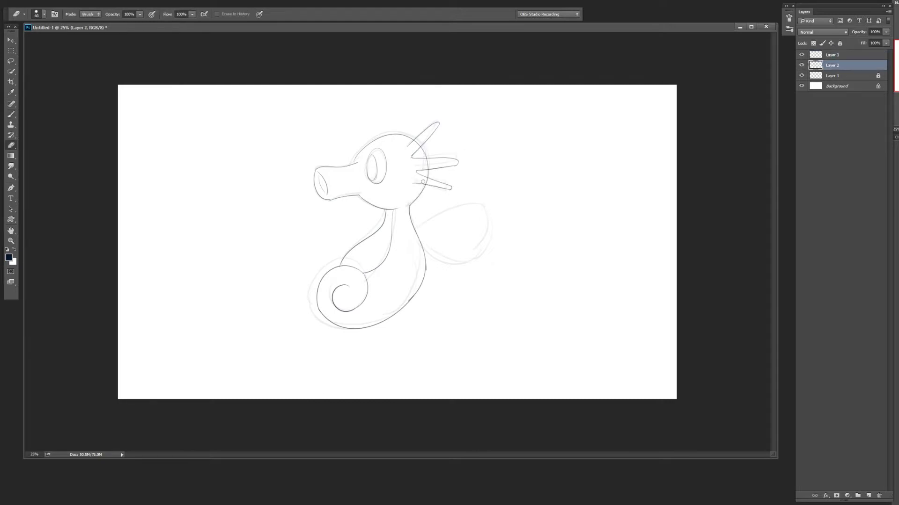
{"action": "left_click", "coordinate": [851, 55]}
{"action": "key", "text": "b"}
Step: Ink the fin outline with two inner vein lines and hide the rough sketch layer
{"action": "left_click_drag", "start_coordinate": [416, 243], "coordinate": [488, 222]}
{"action": "key", "text": "e"}
{"action": "left_click", "coordinate": [801, 75]}
{"action": "key", "text": "b"}
{"action": "key", "text": "e"}
{"action": "key", "text": "b"}
{"action": "left_click_drag", "start_coordinate": [418, 238], "coordinate": [487, 216]}
{"action": "left_click_drag", "start_coordinate": [420, 242], "coordinate": [483, 237]}
Step: Paint a blue base over the seahorse, then beige cream over the belly and fin on a new layer
{"action": "key", "text": "e"}
{"action": "key", "text": "b"}
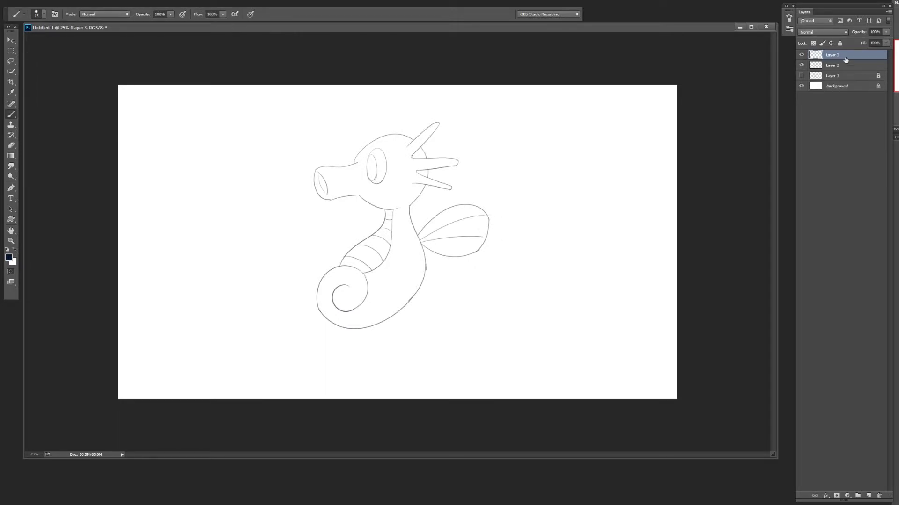
{"action": "mouse_move", "coordinate": [328, 154]}
{"action": "left_mouse_down"}
{"action": "mouse_move", "coordinate": [353, 331]}
{"action": "mouse_move", "coordinate": [356, 140]}
{"action": "left_mouse_up"}
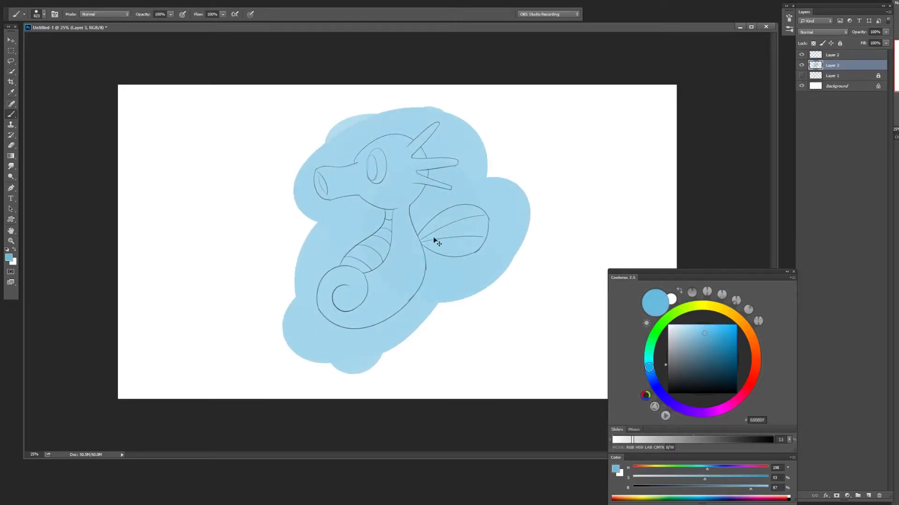
{"action": "key", "text": "ctrl+shift+alt+n"}
{"action": "left_click", "coordinate": [730, 312]}
{"action": "left_click", "coordinate": [683, 334]}
{"action": "left_click", "coordinate": [733, 318]}
{"action": "left_click_drag", "start_coordinate": [349, 262], "coordinate": [391, 210]}
{"action": "left_click_drag", "start_coordinate": [425, 243], "coordinate": [486, 215]}
Step: Fill the eye with pinkish white on a new layer and paint a red pupil on another
{"action": "key", "text": "ctrl+shift+alt+n"}
{"action": "left_click", "coordinate": [753, 376]}
{"action": "left_click", "coordinate": [671, 324]}
{"action": "left_click_drag", "start_coordinate": [372, 157], "coordinate": [375, 174]}
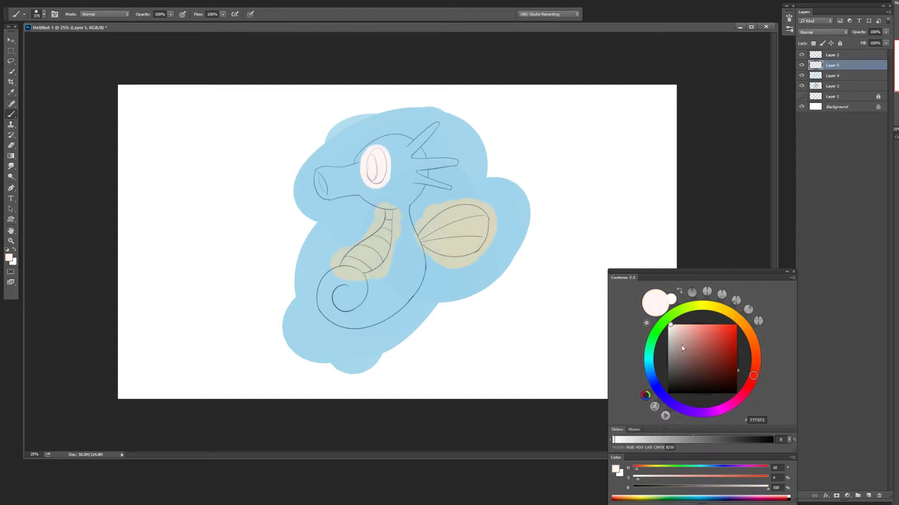
{"action": "left_click", "coordinate": [703, 339]}
{"action": "key", "text": "ctrl+shift+n"}
{"action": "key", "text": "Return"}
{"action": "left_click_drag", "start_coordinate": [373, 166], "coordinate": [369, 257]}
Step: Trim the eye white's overspill, clip the red pupil to it, and tidy the pupil edges
{"action": "key", "text": "ctrl+1"}
{"action": "scroll", "coordinate": [363, 157], "scroll_direction": "up", "scroll_amount": 5}
{"action": "key", "text": "alt+bracketleft"}
{"action": "key", "text": "e"}
{"action": "mouse_move", "coordinate": [412, 140]}
{"action": "left_mouse_down"}
{"action": "mouse_move", "coordinate": [372, 74]}
{"action": "mouse_move", "coordinate": [304, 108]}
{"action": "left_mouse_up"}
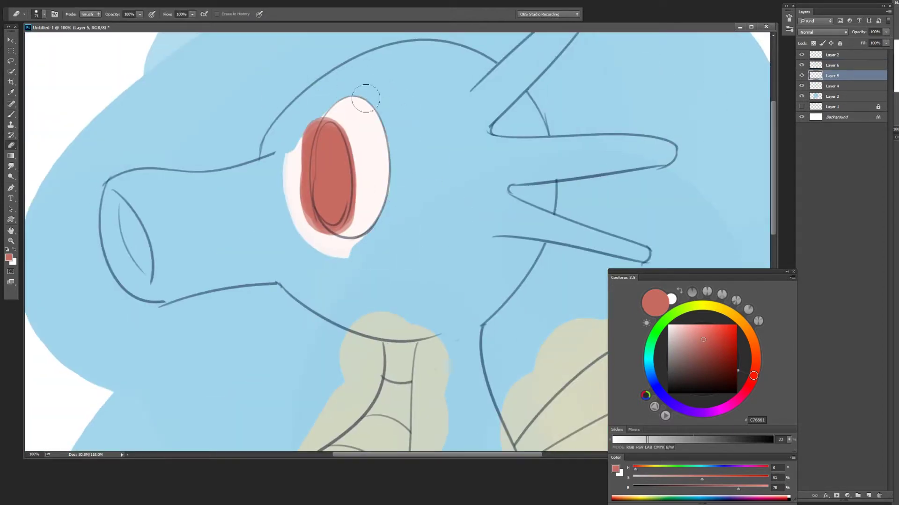
{"action": "left_click_drag", "start_coordinate": [293, 141], "coordinate": [349, 255]}
{"action": "left_click", "coordinate": [840, 66]}
{"action": "key", "text": "ctrl+alt+g"}
{"action": "key", "text": "b"}
{"action": "left_click", "coordinate": [370, 183], "text": "alt"}
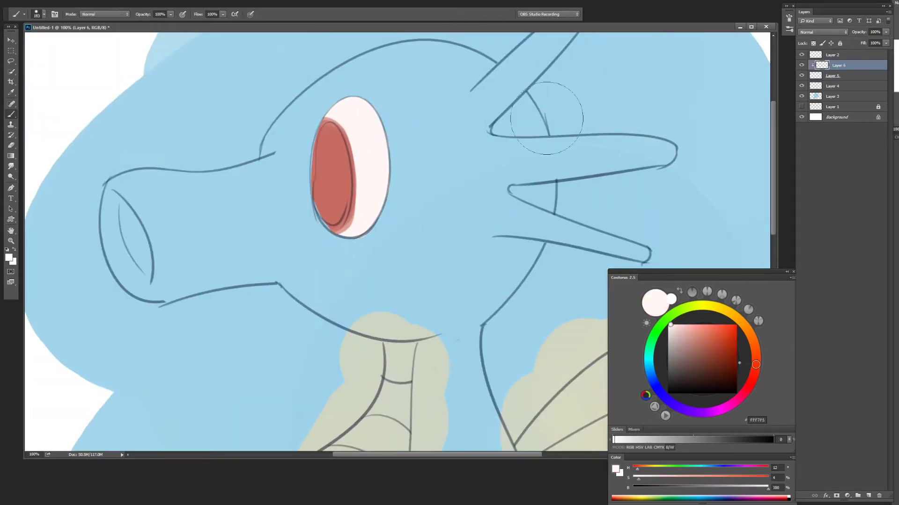
{"action": "key", "text": "e"}
{"action": "left_click_drag", "start_coordinate": [312, 120], "coordinate": [361, 222]}
Step: Erase cream overspill beside the neck and around the lower belly and tail
{"action": "key", "text": "ctrl+minus"}
{"action": "key", "text": "ctrl+minus"}
{"action": "key", "text": "ctrl+minus"}
{"action": "key", "text": "v"}
{"action": "left_click", "coordinate": [449, 217], "text": "ctrl"}
{"action": "key", "text": "e"}
{"action": "left_click_drag", "start_coordinate": [386, 192], "coordinate": [400, 217]}
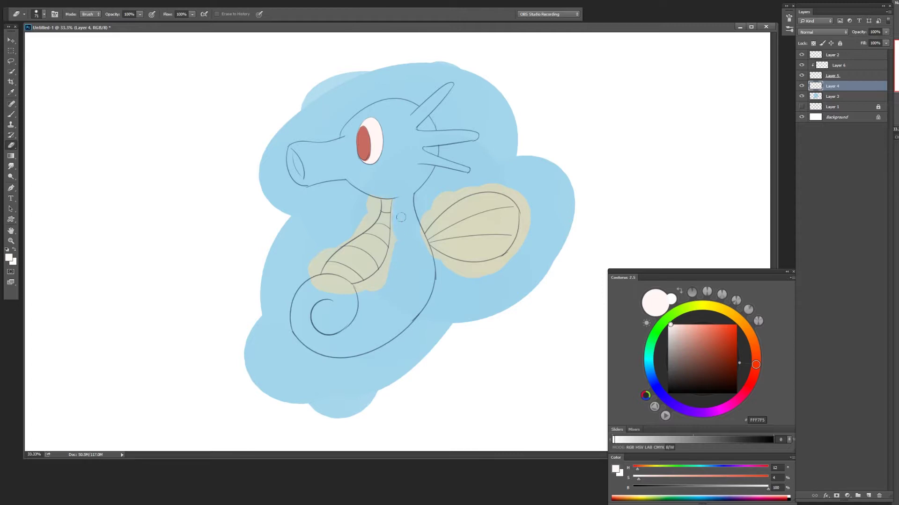
{"action": "left_click_drag", "start_coordinate": [397, 256], "coordinate": [336, 287]}
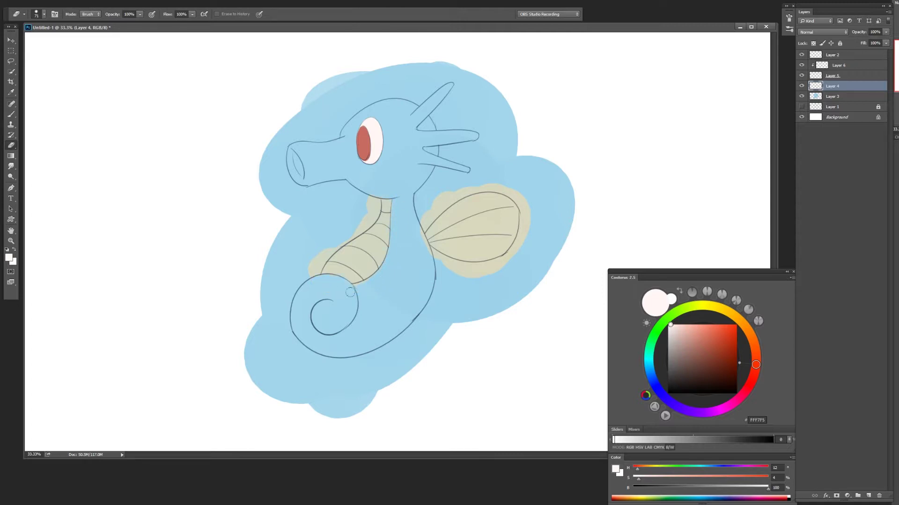
Step: Paint a dark blue shadow along the neck on a new shadow layer
{"action": "key", "text": "ctrl+shift+alt+n"}
{"action": "key", "text": "b"}
{"action": "left_click", "coordinate": [700, 354]}
{"action": "mouse_move", "coordinate": [414, 155]}
{"action": "left_mouse_down"}
{"action": "mouse_move", "coordinate": [412, 192]}
{"action": "mouse_move", "coordinate": [368, 207]}
{"action": "mouse_move", "coordinate": [421, 220]}
{"action": "mouse_move", "coordinate": [309, 305]}
{"action": "left_mouse_up"}
{"action": "key", "text": "ctrl+minus"}
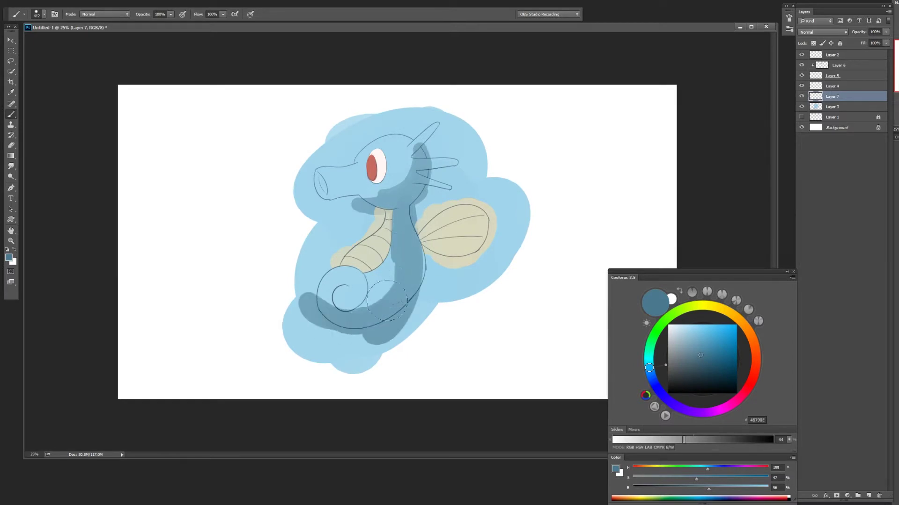
Step: Brush dark shadow over the body and tail, smudging it around the tail curl, snout and cheek
{"action": "left_click_drag", "start_coordinate": [421, 234], "coordinate": [384, 300]}
{"action": "key", "text": "r"}
{"action": "mouse_move", "coordinate": [337, 203]}
{"action": "left_mouse_down"}
{"action": "mouse_move", "coordinate": [388, 183]}
{"action": "mouse_move", "coordinate": [414, 157]}
{"action": "mouse_move", "coordinate": [463, 161]}
{"action": "left_mouse_up"}
{"action": "key", "text": "b"}
{"action": "left_click", "coordinate": [336, 305]}
{"action": "key", "text": "r"}
{"action": "mouse_move", "coordinate": [336, 306]}
{"action": "left_mouse_down"}
{"action": "mouse_move", "coordinate": [379, 274]}
{"action": "mouse_move", "coordinate": [371, 295]}
{"action": "mouse_move", "coordinate": [376, 264]}
{"action": "left_mouse_up"}
{"action": "left_click_drag", "start_coordinate": [342, 192], "coordinate": [349, 181]}
{"action": "key", "text": "bracketright"}
{"action": "key", "text": "bracketright"}
{"action": "left_click_drag", "start_coordinate": [411, 177], "coordinate": [423, 150]}
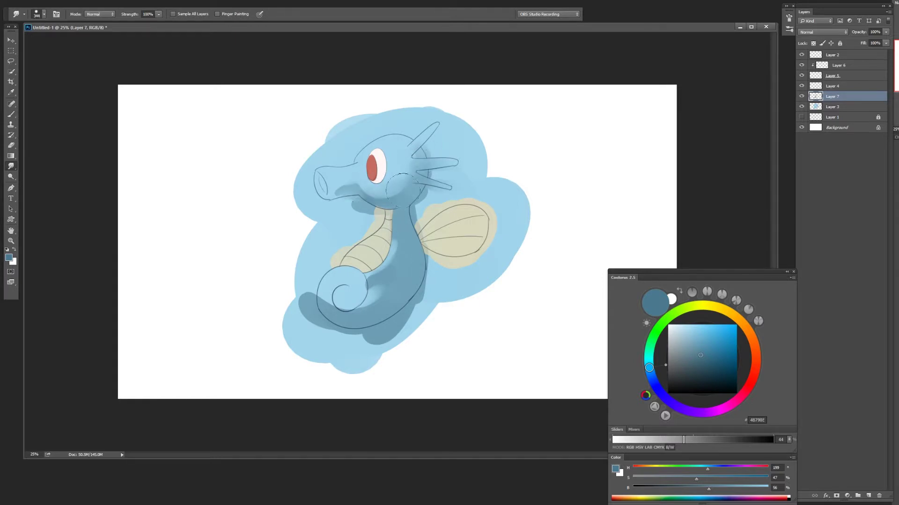
{"action": "key", "text": "bracketright"}
Step: Shade the back of the head and neck with sampled blues, then smudge tail-curl and snout shading
{"action": "key", "text": "b"}
{"action": "left_click", "coordinate": [444, 181], "text": "alt"}
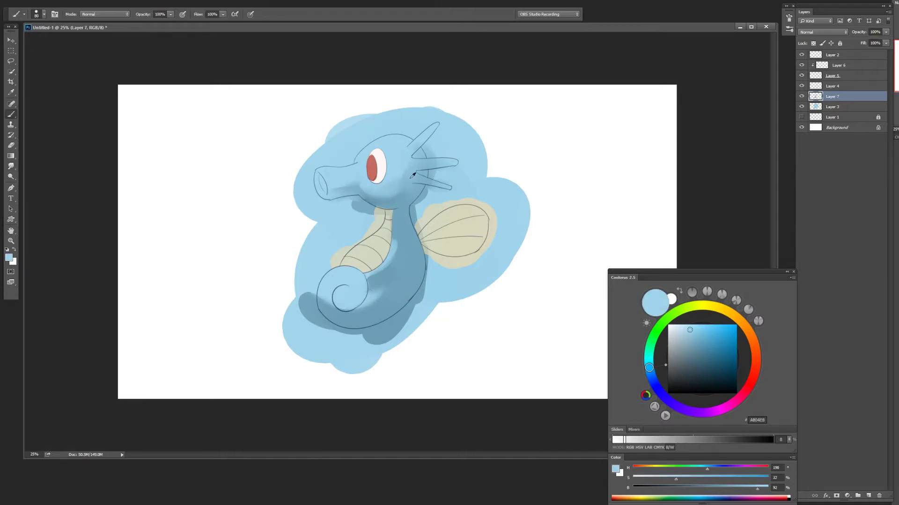
{"action": "left_click", "coordinate": [429, 170], "text": "alt"}
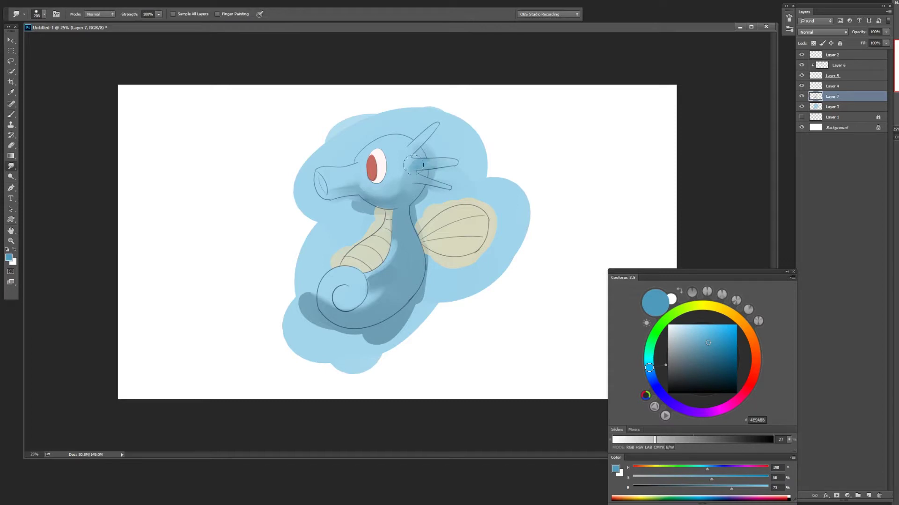
{"action": "key", "text": "bracketright"}
{"action": "key", "text": "bracketright"}
{"action": "key", "text": "bracketright"}
{"action": "mouse_move", "coordinate": [419, 173]}
{"action": "left_mouse_down"}
{"action": "mouse_move", "coordinate": [401, 203]}
{"action": "mouse_move", "coordinate": [385, 202]}
{"action": "left_mouse_up"}
{"action": "key", "text": "ctrl+z"}
{"action": "key", "text": "bracketleft"}
{"action": "key", "text": "bracketleft"}
{"action": "key", "text": "bracketleft"}
{"action": "key", "text": "r"}
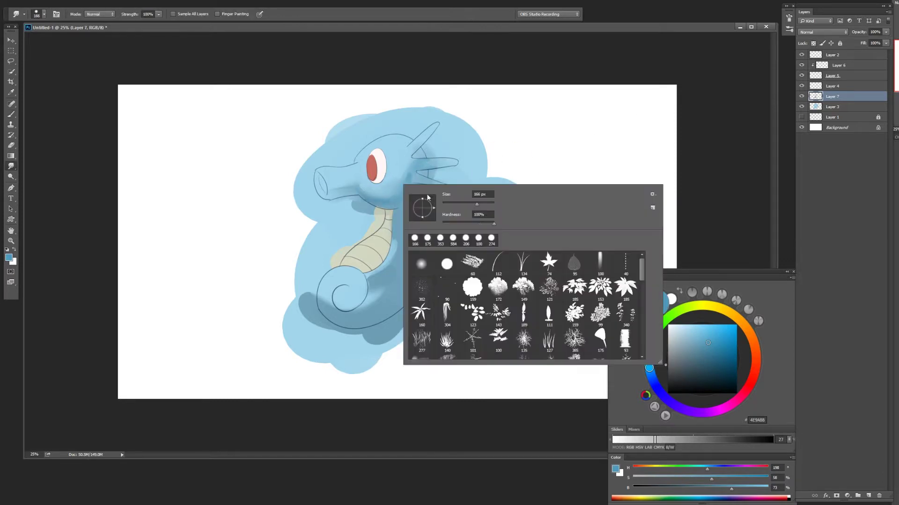
{"action": "key", "text": "b"}
{"action": "key", "text": "r"}
{"action": "left_click_drag", "start_coordinate": [369, 283], "coordinate": [339, 309]}
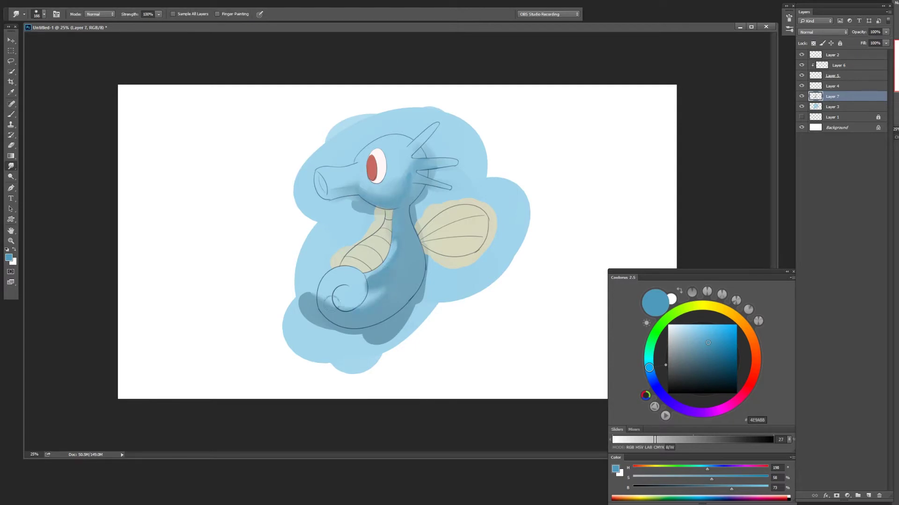
{"action": "left_click_drag", "start_coordinate": [351, 188], "coordinate": [359, 188]}
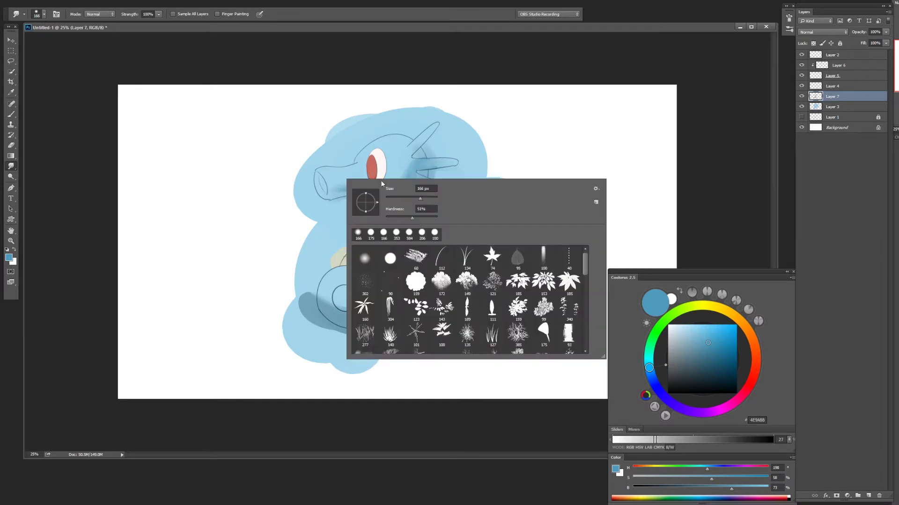
Step: Lighten the top of the snout and add a pale blue highlight along the upper head spine
{"action": "key", "text": "b"}
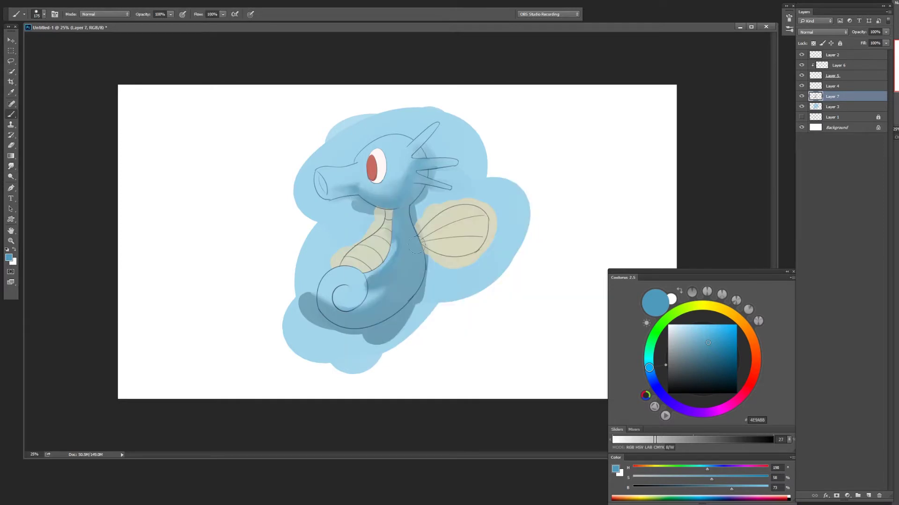
{"action": "left_click", "coordinate": [445, 162], "text": "alt"}
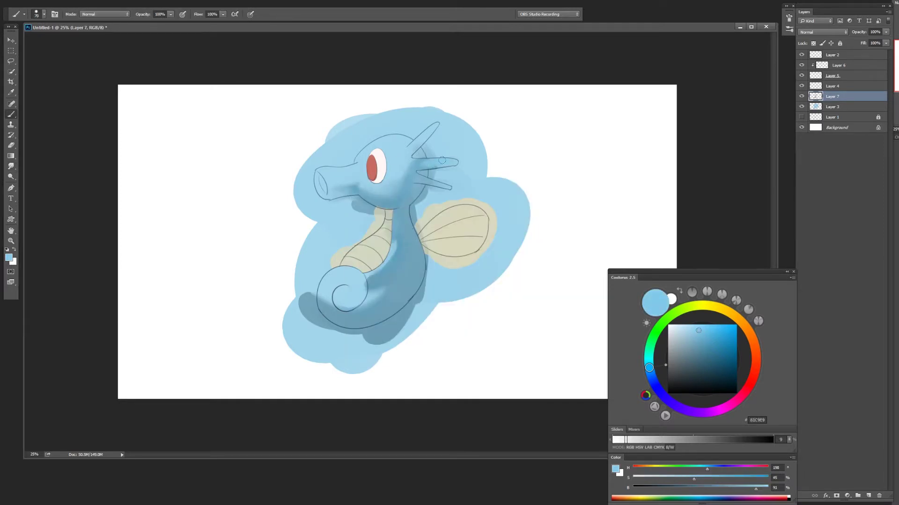
{"action": "key", "text": "r"}
{"action": "key", "text": "b"}
{"action": "left_click", "coordinate": [395, 161], "text": "alt"}
{"action": "key", "text": "bracketright"}
{"action": "key", "text": "e"}
{"action": "left_click_drag", "start_coordinate": [319, 167], "coordinate": [333, 170]}
{"action": "key", "text": "b"}
{"action": "key", "text": "bracketleft"}
{"action": "key", "text": "bracketleft"}
{"action": "key", "text": "bracketleft"}
{"action": "left_click_drag", "start_coordinate": [461, 164], "coordinate": [438, 162]}
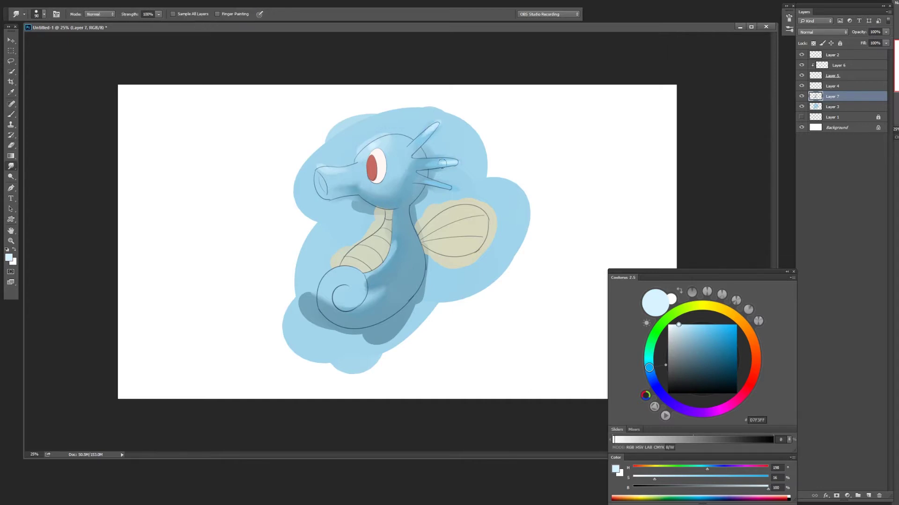
Step: Darken the nostril with near-black and soften its lower-left edge with light blue
{"action": "left_click", "coordinate": [319, 186], "text": "alt"}
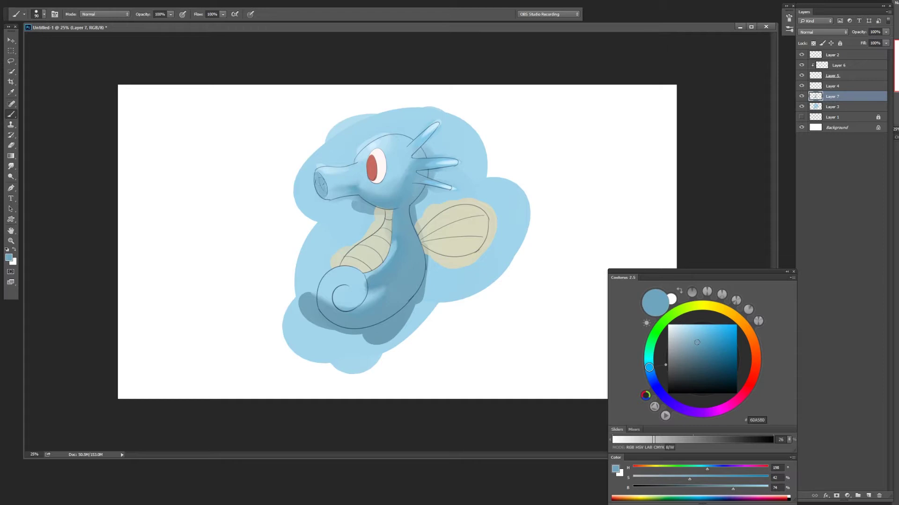
{"action": "left_click", "coordinate": [329, 188], "text": "alt"}
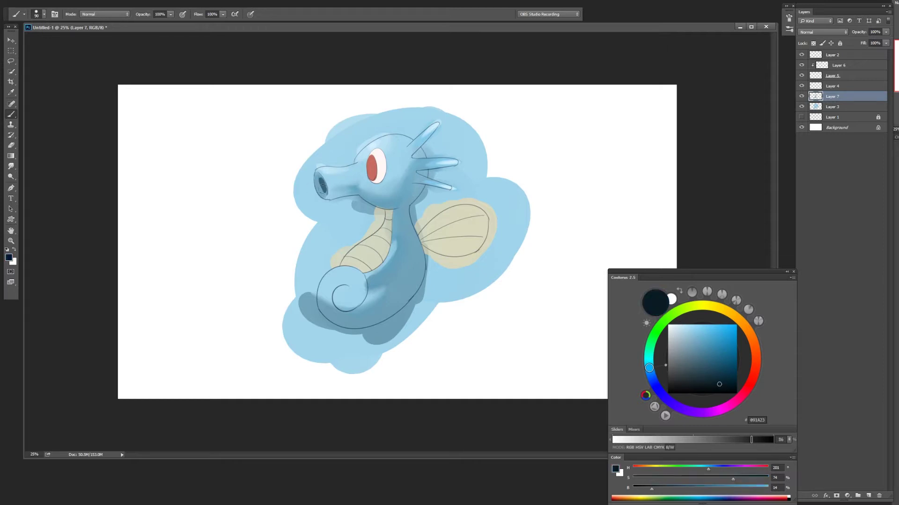
{"action": "left_click", "coordinate": [315, 192], "text": "alt"}
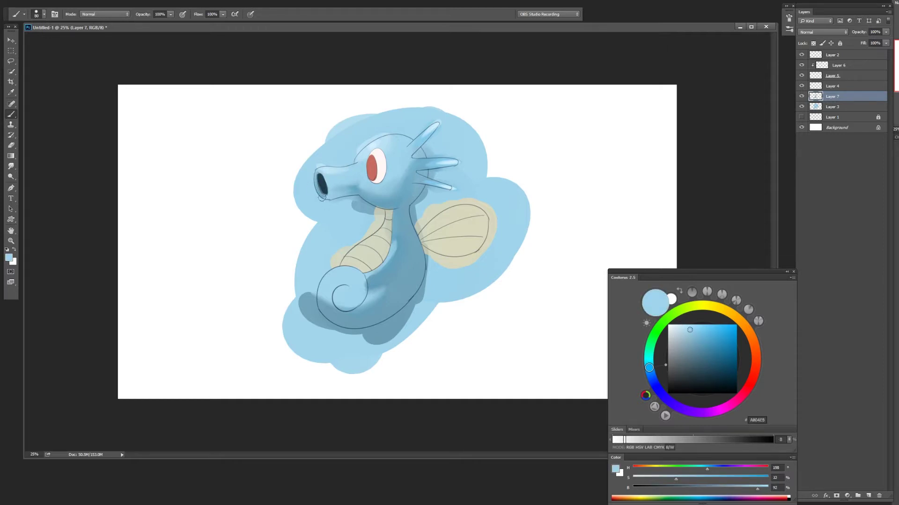
{"action": "scroll", "coordinate": [322, 197], "scroll_direction": "up", "scroll_amount": 4}
{"action": "left_click_drag", "start_coordinate": [329, 144], "coordinate": [335, 174]}
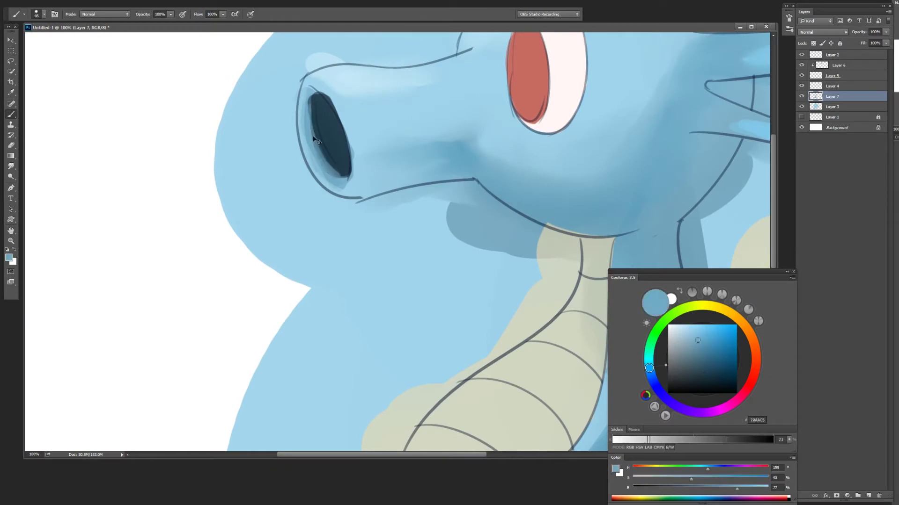
{"action": "left_click", "coordinate": [362, 210], "text": "alt"}
{"action": "scroll", "coordinate": [362, 210], "scroll_direction": "down", "scroll_amount": 3}
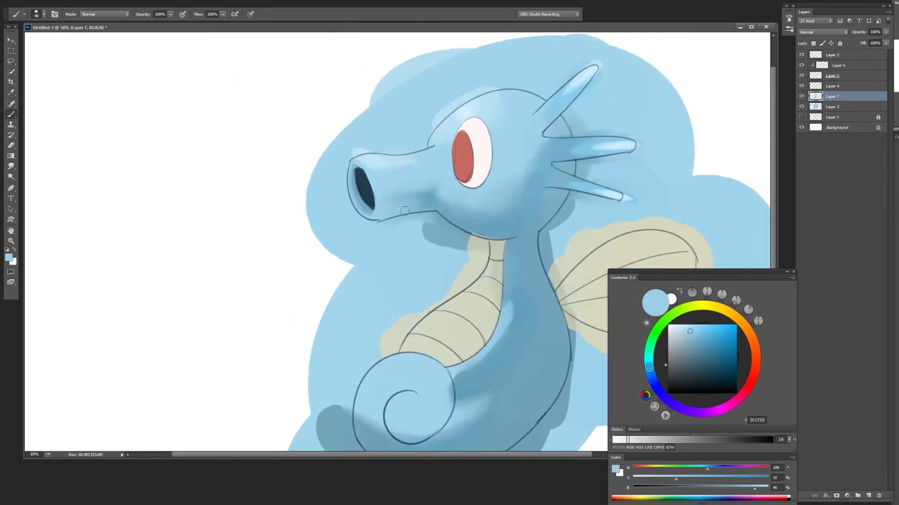
{"action": "left_click", "coordinate": [379, 110], "text": "alt"}
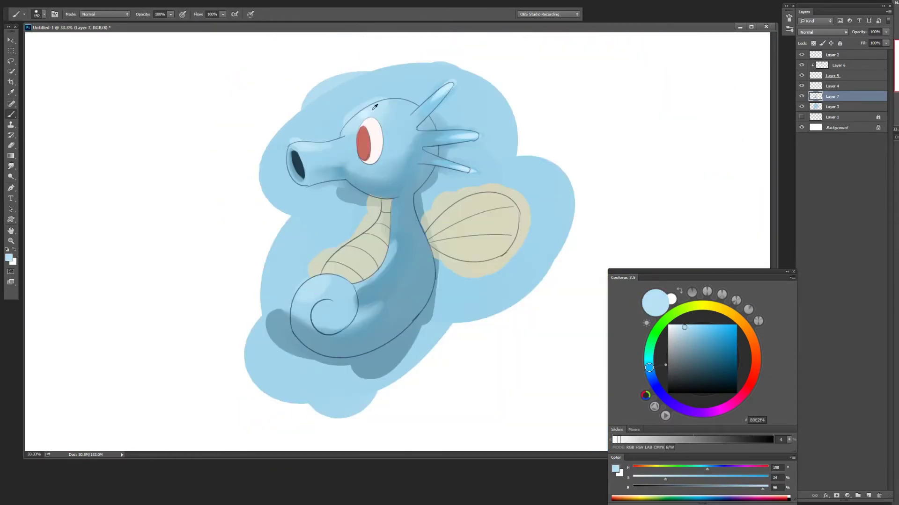
{"action": "left_click", "coordinate": [307, 285], "text": "alt"}
{"action": "scroll", "coordinate": [365, 262], "scroll_direction": "down", "scroll_amount": 1}
{"action": "scroll", "coordinate": [421, 247], "scroll_direction": "up", "scroll_amount": 1}
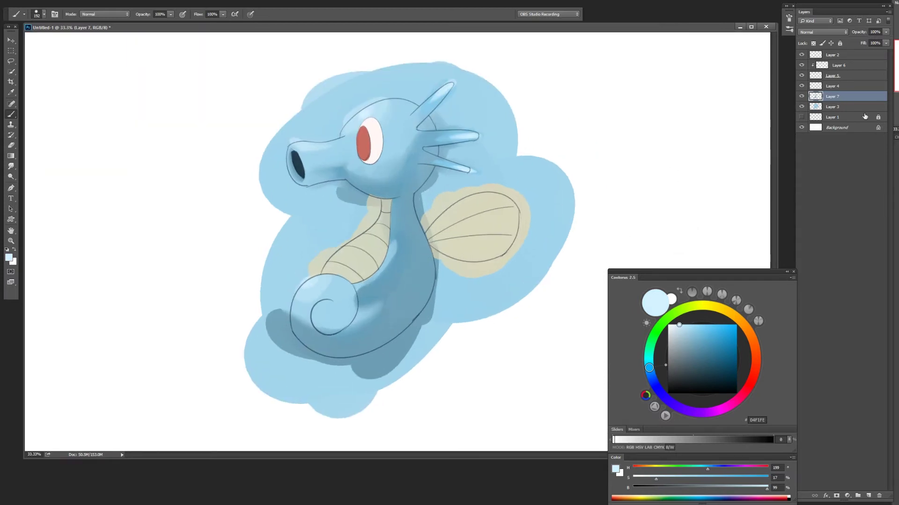
Step: On a new layer above Layer 4, paint tan over the belly plates and fin
{"action": "left_click", "coordinate": [838, 86]}
{"action": "key", "text": "ctrl+shift+alt+n"}
{"action": "left_click", "coordinate": [729, 313]}
{"action": "left_click", "coordinate": [692, 338]}
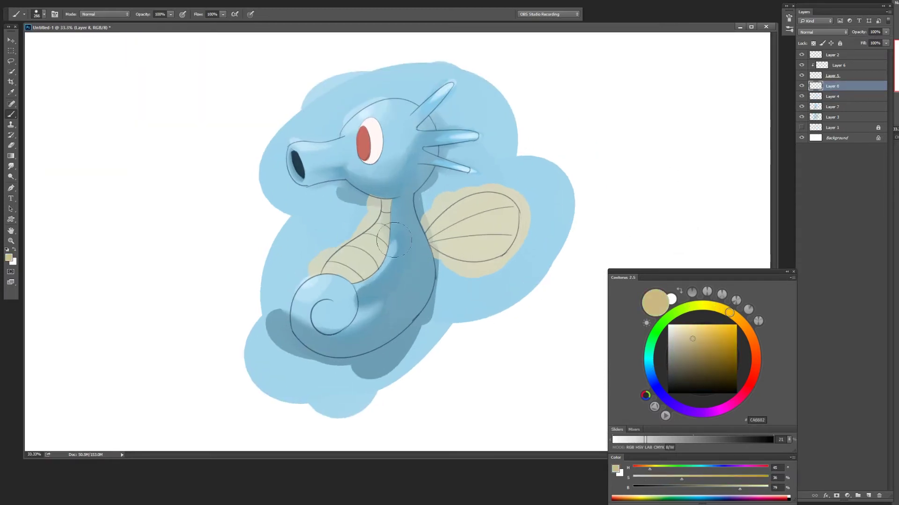
{"action": "left_click_drag", "start_coordinate": [391, 228], "coordinate": [348, 288]}
{"action": "left_click_drag", "start_coordinate": [472, 188], "coordinate": [426, 276]}
{"action": "left_click_drag", "start_coordinate": [450, 196], "coordinate": [501, 201]}
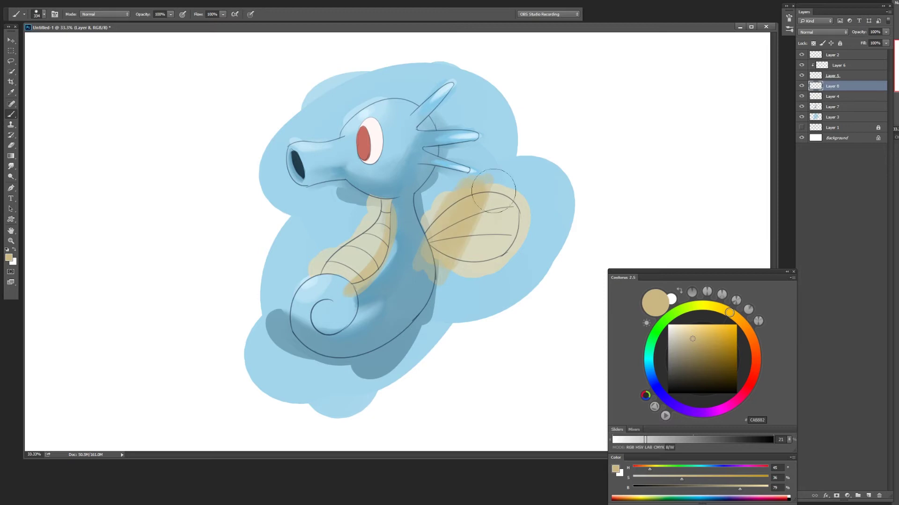
Step: Brighten the belly with light yellow, then a paler cream yellow
{"action": "left_click", "coordinate": [715, 307]}
{"action": "left_click", "coordinate": [689, 330]}
{"action": "left_click_drag", "start_coordinate": [371, 233], "coordinate": [330, 283]}
{"action": "left_click", "coordinate": [681, 324]}
{"action": "mouse_move", "coordinate": [363, 231]}
{"action": "left_mouse_down"}
{"action": "mouse_move", "coordinate": [365, 255]}
{"action": "mouse_move", "coordinate": [322, 276]}
{"action": "mouse_move", "coordinate": [335, 283]}
{"action": "left_mouse_up"}
{"action": "left_click", "coordinate": [365, 255], "text": "alt"}
Step: Merge the belly colour down and Layer 7 into Layer 3, then saturate and smudge
{"action": "key", "text": "o"}
{"action": "key", "text": "ctrl+e"}
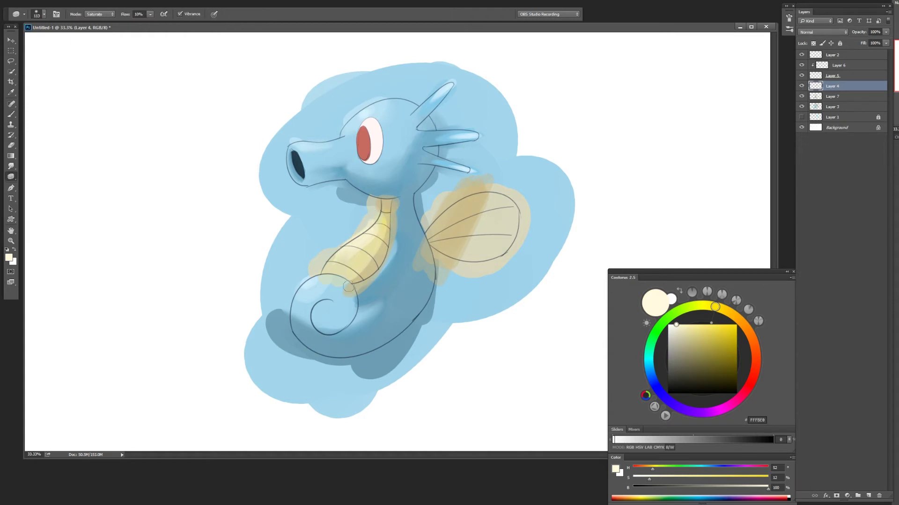
{"action": "left_click", "coordinate": [832, 96]}
{"action": "key", "text": "ctrl+e"}
{"action": "key", "text": "r"}
{"action": "key", "text": "o"}
Step: Refine Layers 4 and 3 with the Eraser, Sponge, and smudged light blue from the body
{"action": "key", "text": "alt+bracketright"}
{"action": "key", "text": "e"}
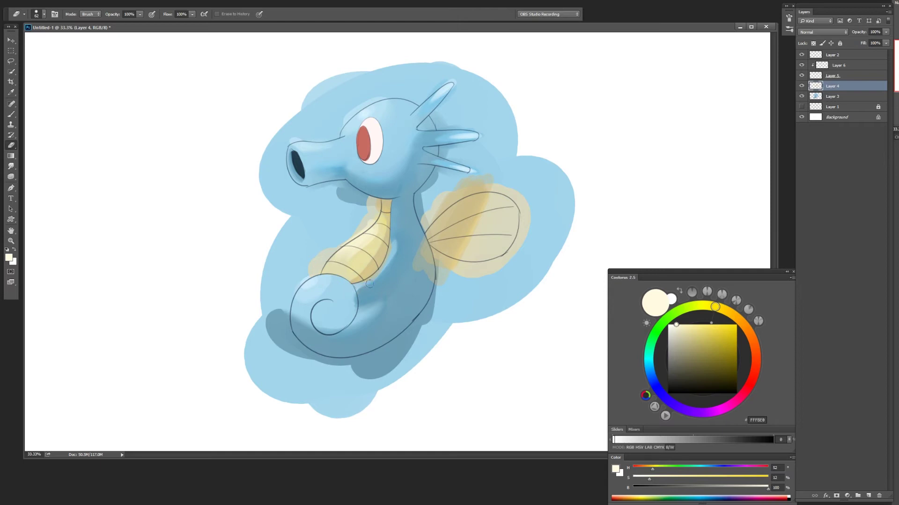
{"action": "key", "text": "o"}
{"action": "key", "text": "alt+bracketleft"}
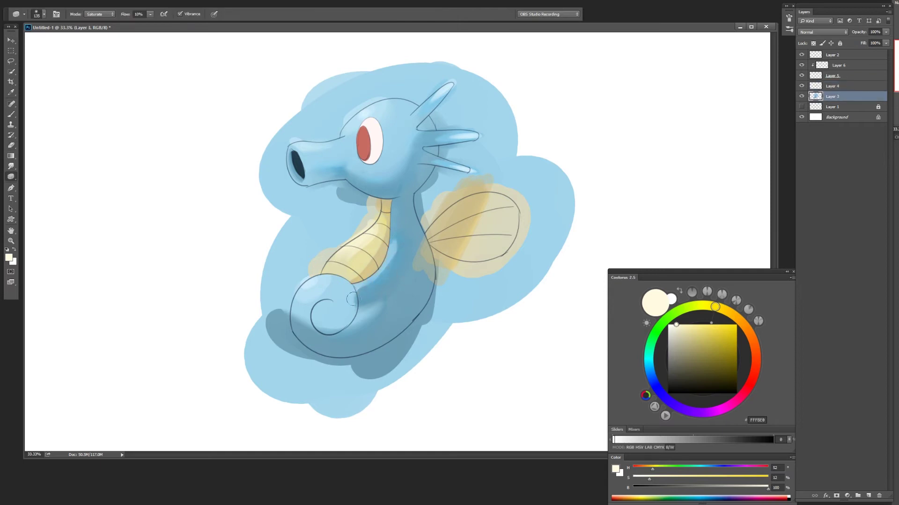
{"action": "key", "text": "b"}
{"action": "left_click", "coordinate": [348, 300], "text": "alt"}
{"action": "key", "text": "r"}
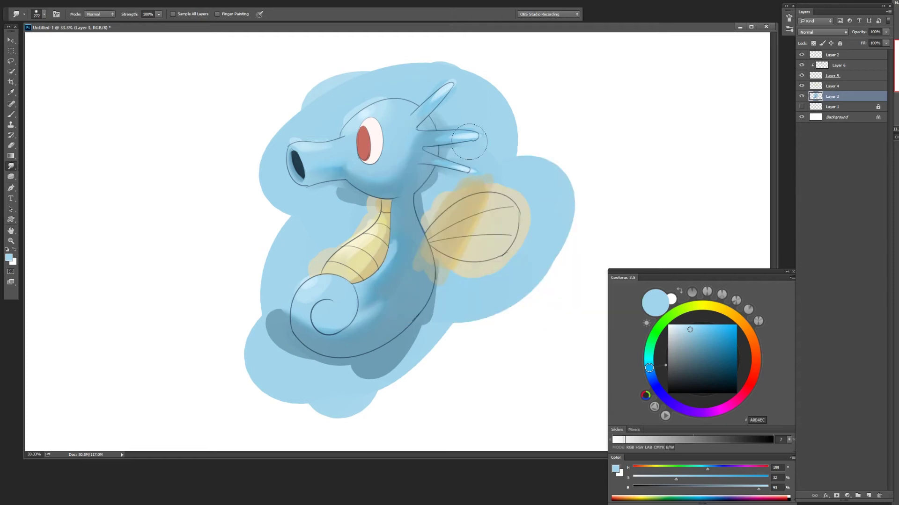
{"action": "key", "text": "b"}
Step: Add a clipped eye-shading layer and sample the eye's red and light pink tones
{"action": "key", "text": "alt+bracketright"}
{"action": "key", "text": "alt+bracketright"}
{"action": "key", "text": "alt+bracketright"}
{"action": "key", "text": "ctrl+shift+alt+n"}
{"action": "left_click", "coordinate": [365, 154], "text": "alt"}
{"action": "key", "text": "alt+bracketleft"}
{"action": "key", "text": "e"}
{"action": "key", "text": "alt+bracketright"}
{"action": "key", "text": "b"}
{"action": "left_click", "coordinate": [361, 150], "text": "alt"}
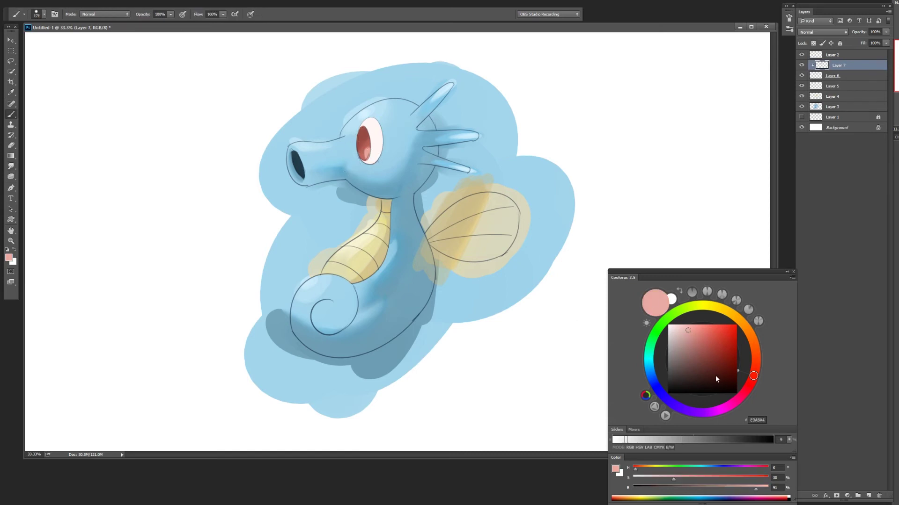
Step: Paint a near-black brown eye rim on clipped Layer 8, then add clipped Layer 9
{"action": "left_click", "coordinate": [706, 385]}
{"action": "key", "text": "ctrl+shift+alt+n"}
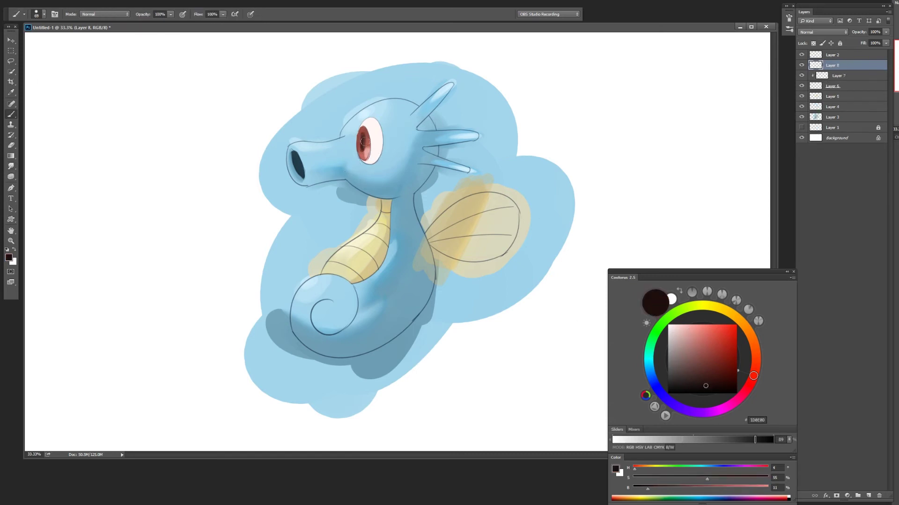
{"action": "left_click", "coordinate": [364, 150], "text": "alt"}
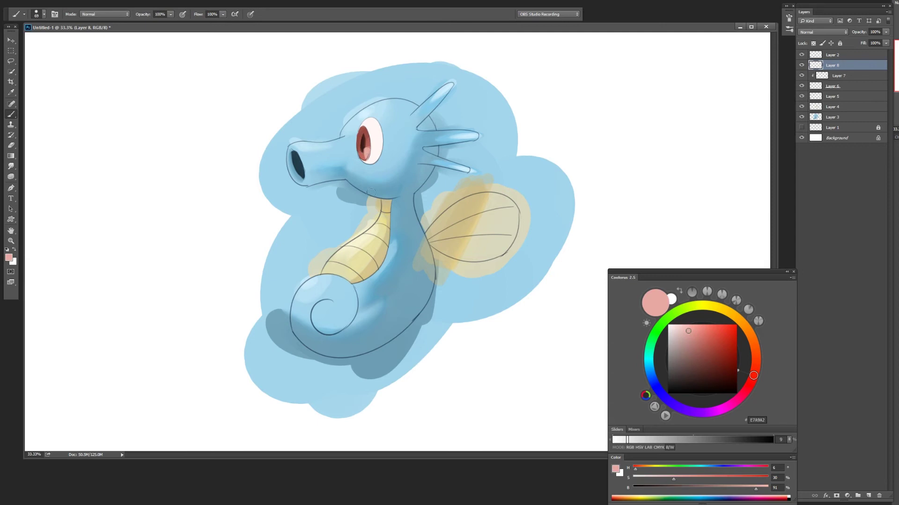
{"action": "left_click", "coordinate": [808, 71], "text": "alt"}
{"action": "left_click", "coordinate": [837, 95]}
{"action": "key", "text": "ctrl+shift+n"}
{"action": "key", "text": "Return"}
Step: Add a near-white and greyish pink eye highlight, smudge it, and create Layer 10 above Layer 3
{"action": "left_click", "coordinate": [670, 325]}
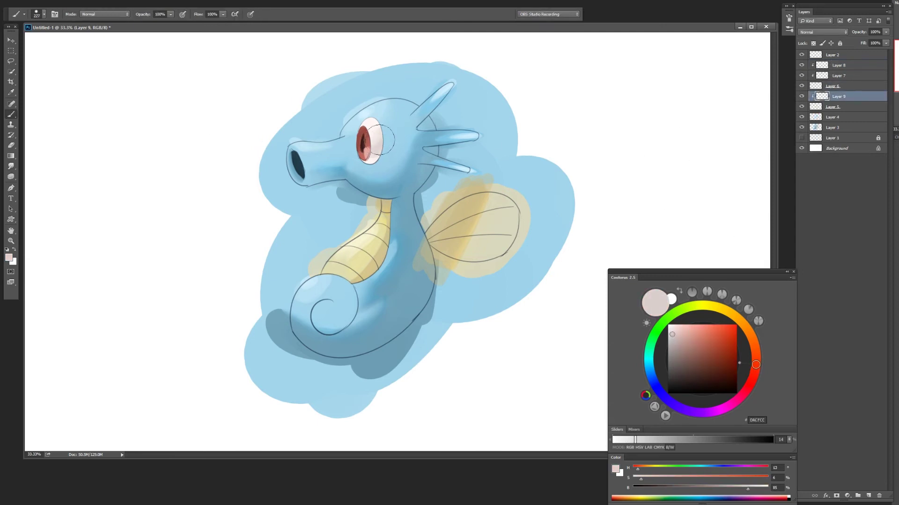
{"action": "left_click", "coordinate": [672, 344]}
{"action": "key", "text": "r"}
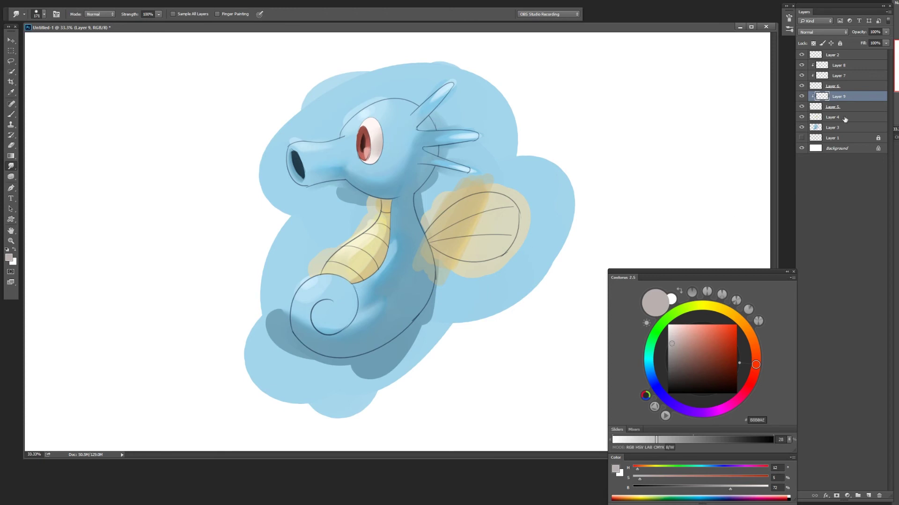
{"action": "left_click", "coordinate": [838, 127]}
{"action": "key", "text": "ctrl+shift+n"}
{"action": "key", "text": "Return"}
{"action": "left_click", "coordinate": [686, 411]}
{"action": "left_click", "coordinate": [680, 333]}
Step: Paint soft lavender shading along the lower belly, tail and under the tail, then smudge it
{"action": "key", "text": "b"}
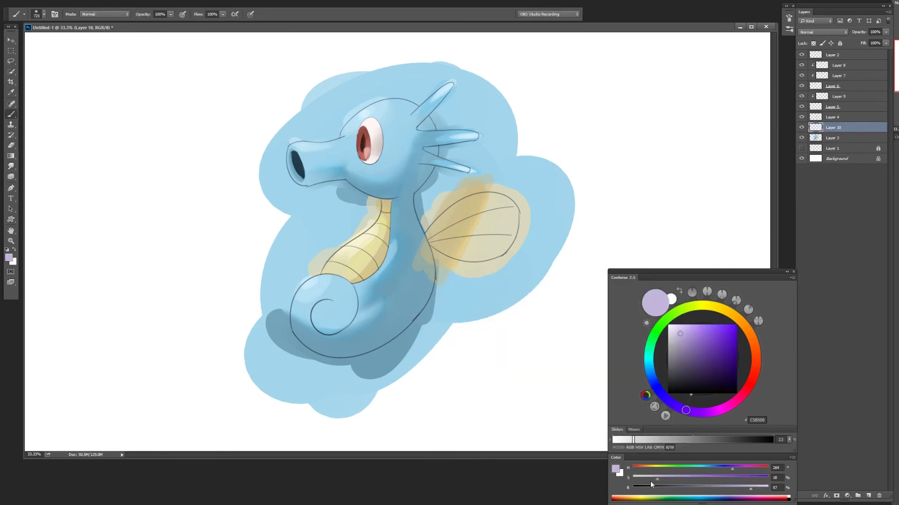
{"action": "left_click", "coordinate": [647, 478]}
{"action": "left_click_drag", "start_coordinate": [421, 276], "coordinate": [355, 369]}
{"action": "mouse_move", "coordinate": [281, 327]}
{"action": "left_mouse_down"}
{"action": "mouse_move", "coordinate": [422, 299]}
{"action": "mouse_move", "coordinate": [356, 347]}
{"action": "left_mouse_up"}
{"action": "left_click_drag", "start_coordinate": [328, 313], "coordinate": [337, 368]}
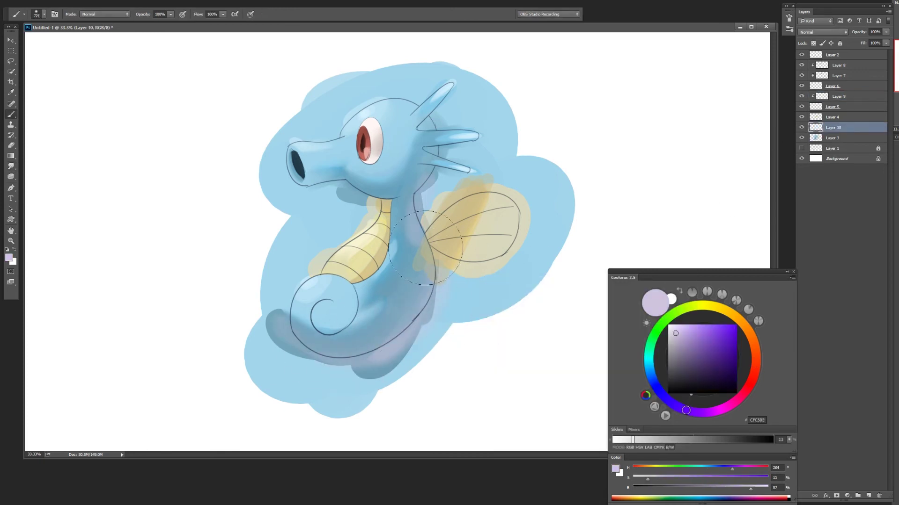
{"action": "key", "text": "r"}
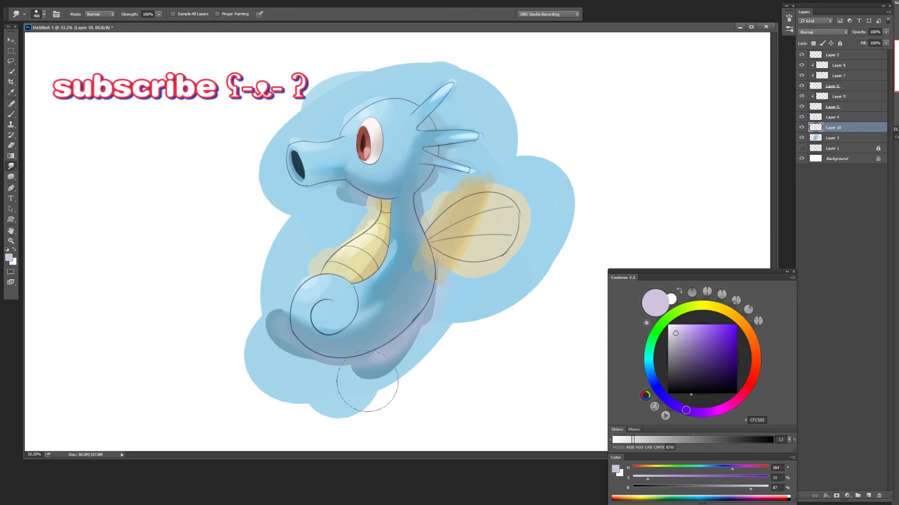
Step: Erase excess paint on Layer 4 around the belly and fin
{"action": "left_click", "coordinate": [804, 117]}
{"action": "key", "text": "e"}
{"action": "key", "text": "ctrl+1"}
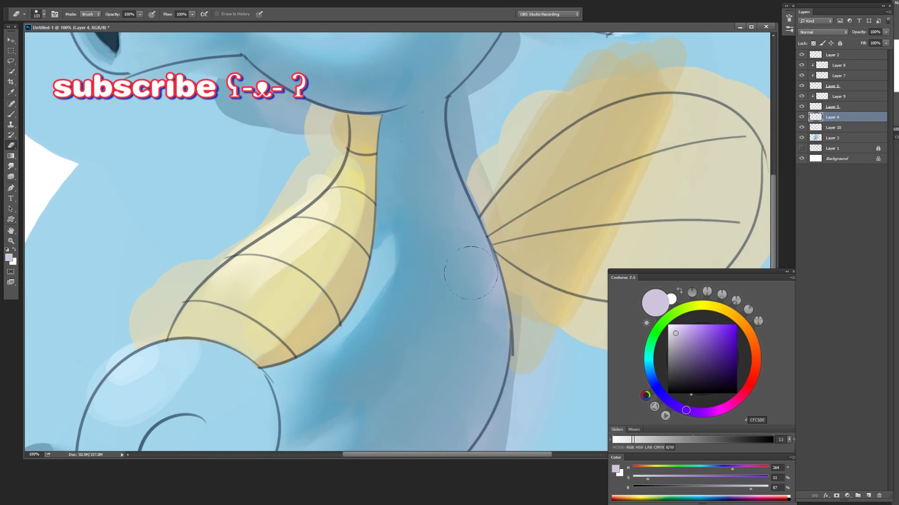
{"action": "key", "text": "ctrl+0"}
Step: Create Layer 11 and pick a dark blue brush colour
{"action": "key", "text": "ctrl+shift+n"}
{"action": "key", "text": "Return"}
{"action": "key", "text": "b"}
{"action": "left_click", "coordinate": [655, 384]}
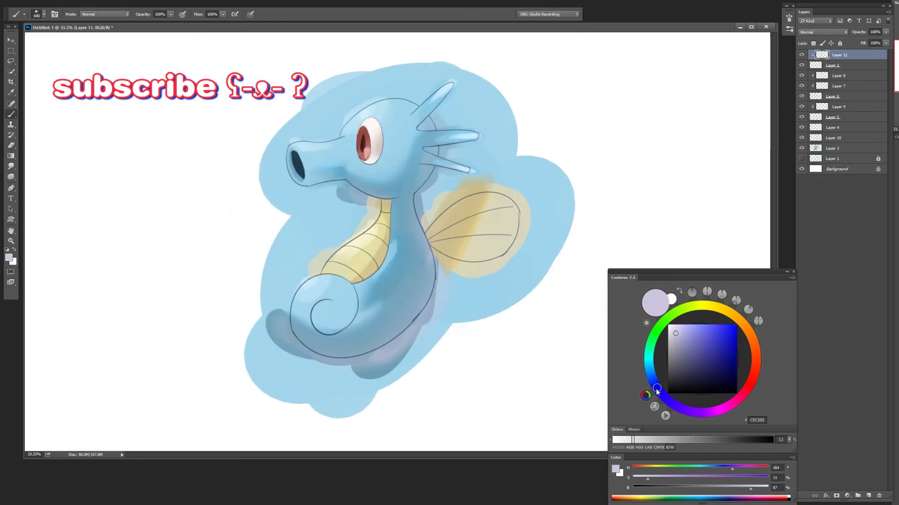
{"action": "left_click_drag", "start_coordinate": [655, 386], "coordinate": [649, 372]}
{"action": "left_click", "coordinate": [720, 369]}
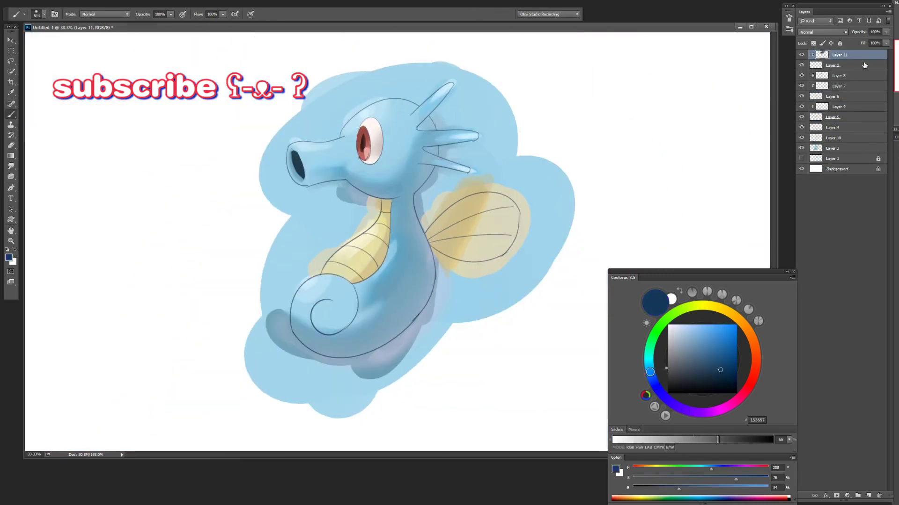